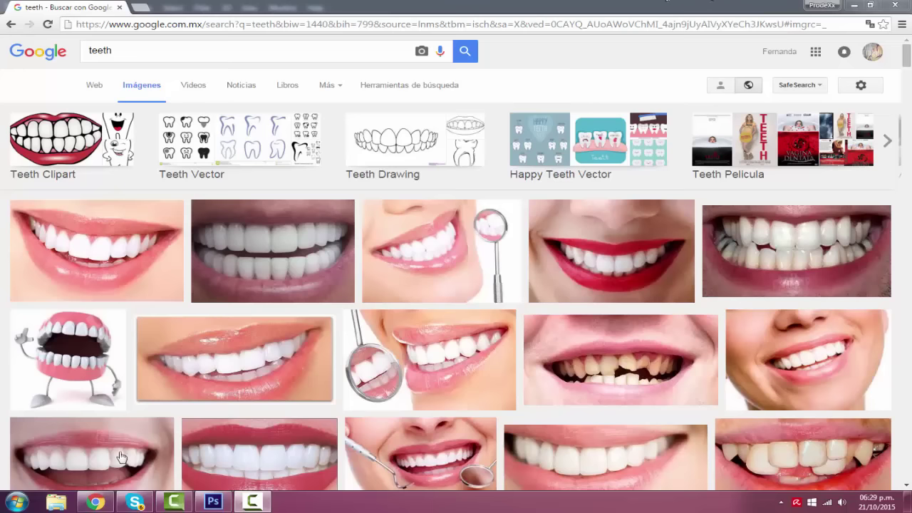
Step: Preview the white-teeth, crooked-teeth and dental-implant photos, then reopen the white-teeth photo preview
click(284, 247)
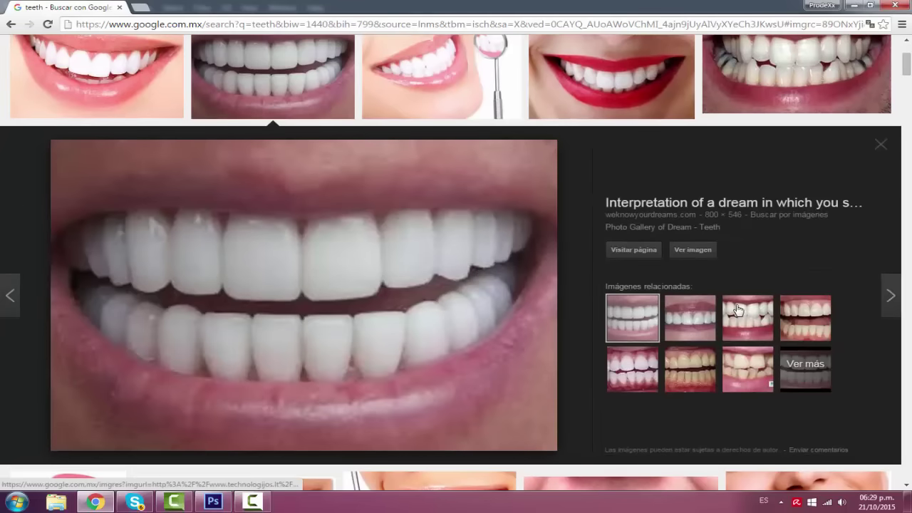
click(880, 144)
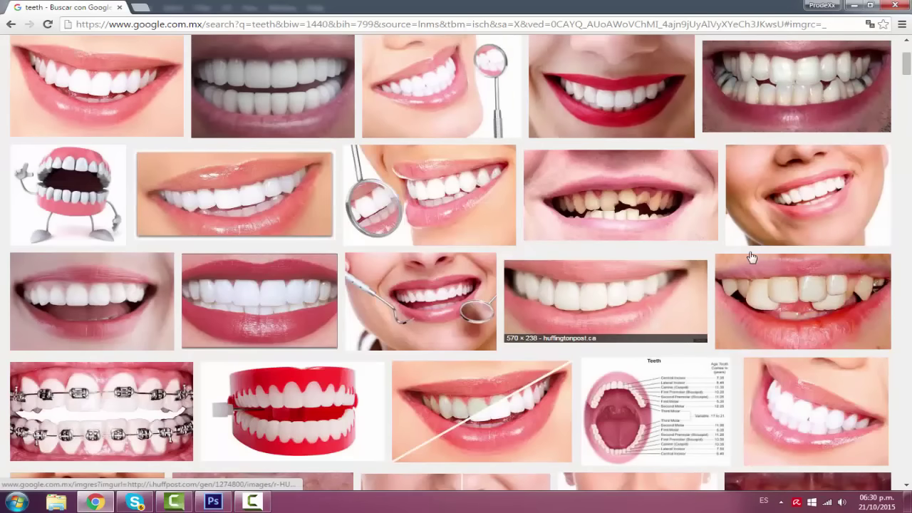
click(658, 188)
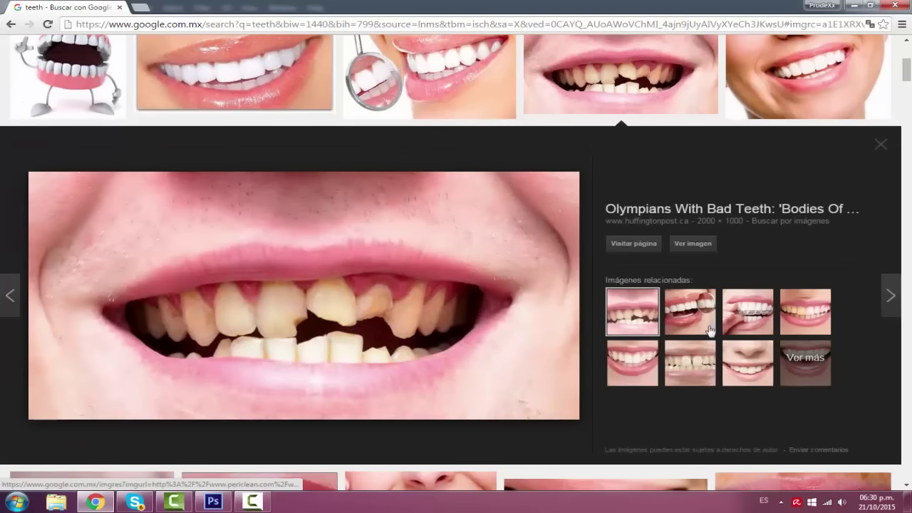
click(881, 144)
scroll(450, 286, down, 2)
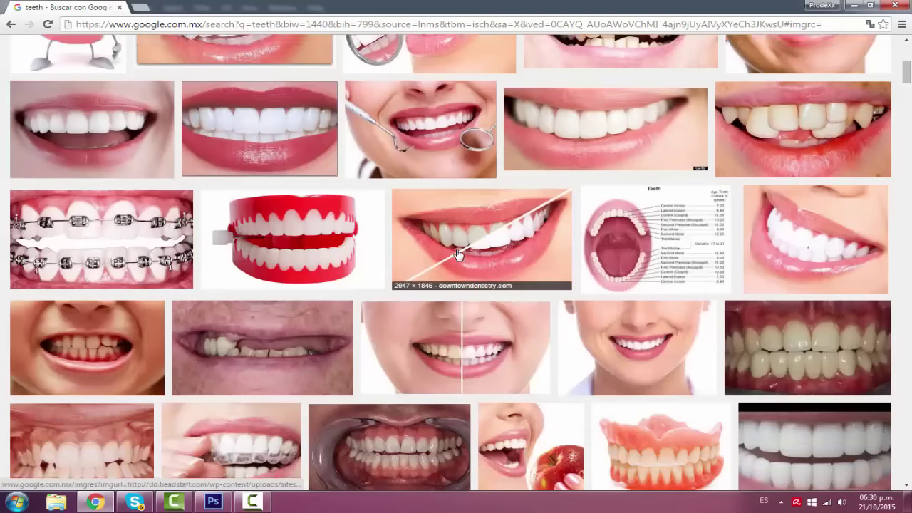
click(336, 231)
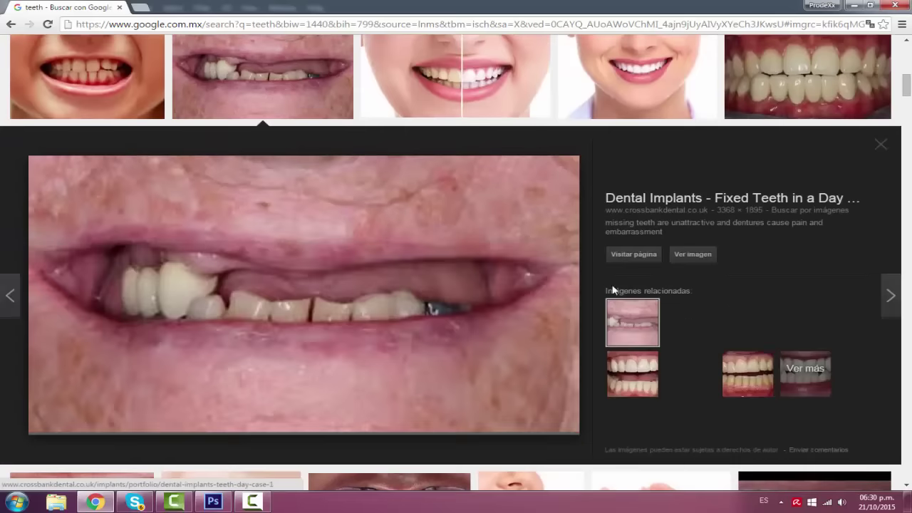
click(881, 145)
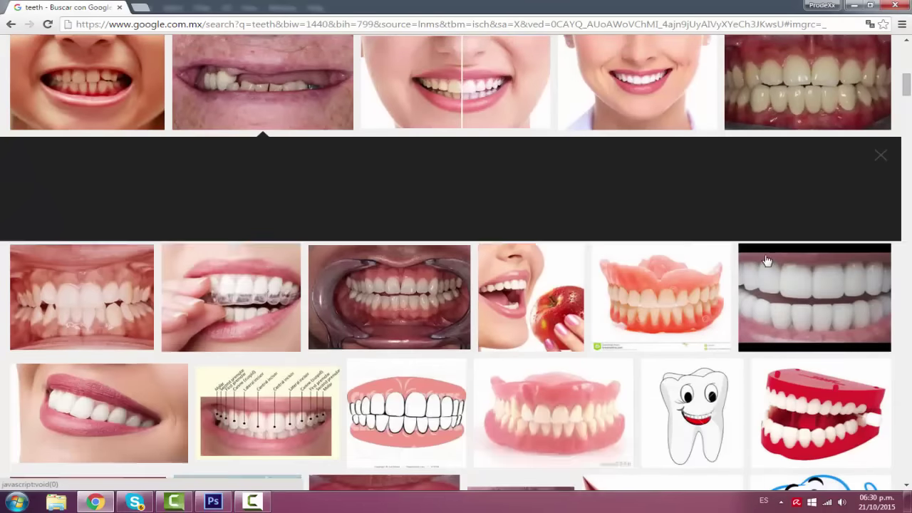
scroll(630, 259, up, 5)
scroll(629, 259, up, 2)
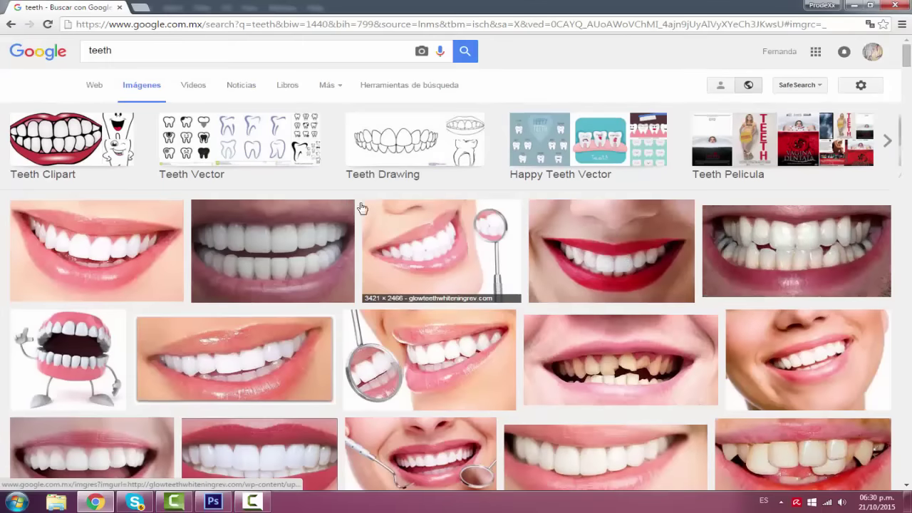
click(315, 234)
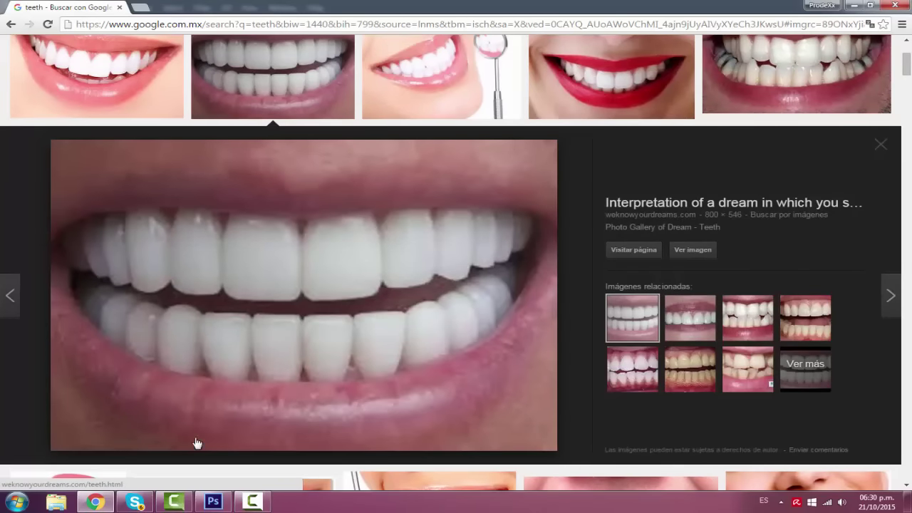
Step: Open the teeth.jpg photo in Photoshop
click(212, 502)
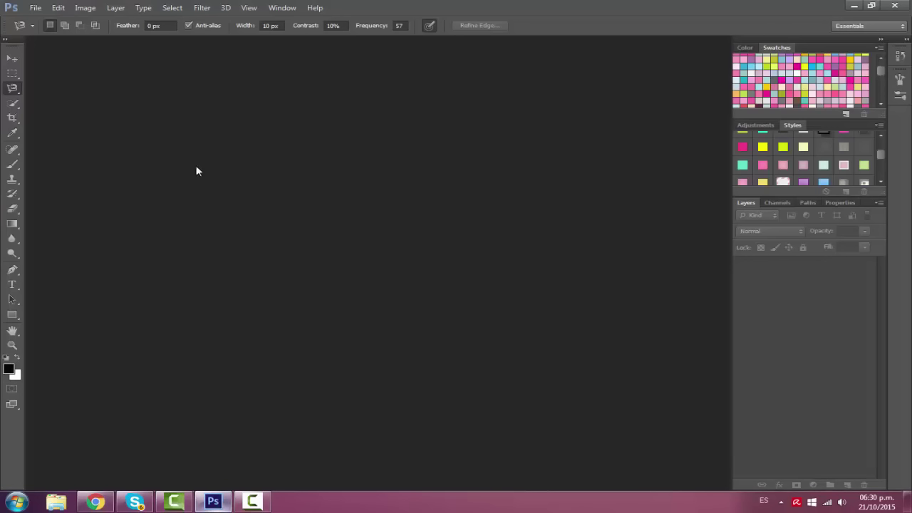
click(31, 6)
click(297, 189)
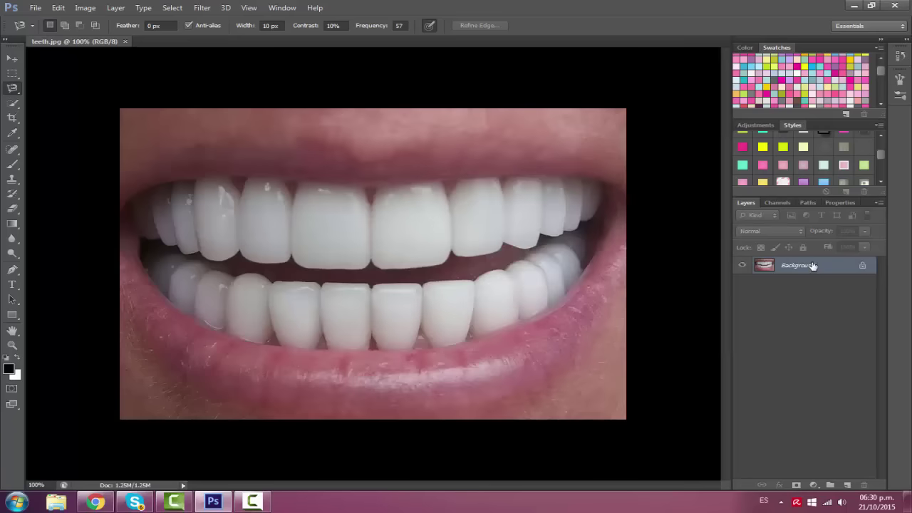
Step: Duplicate the Background layer, naming the original 'before' and the copy 'after'
key(ctrl+j)
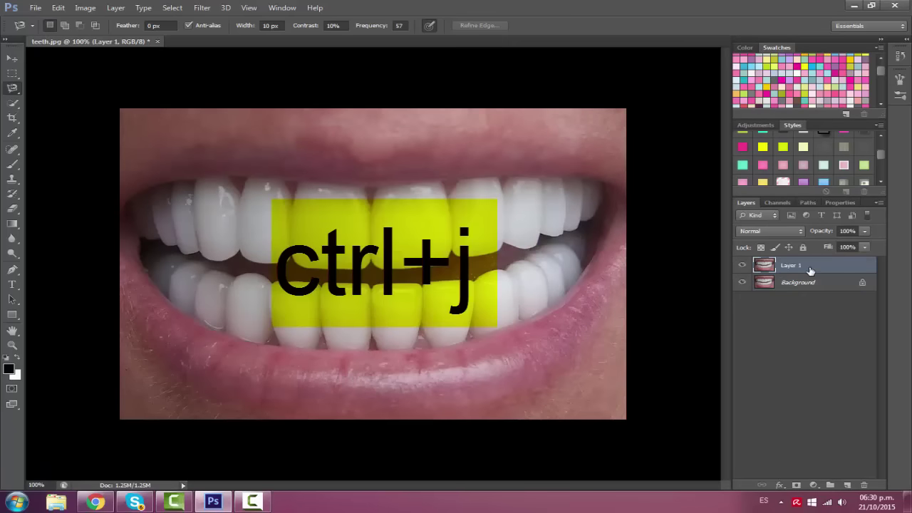
click(794, 282)
double_click(795, 282)
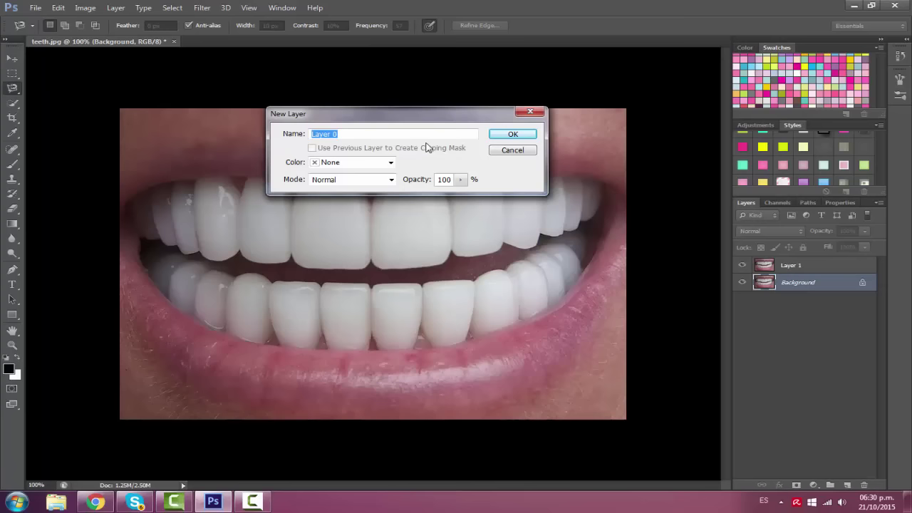
text(before)
click(522, 139)
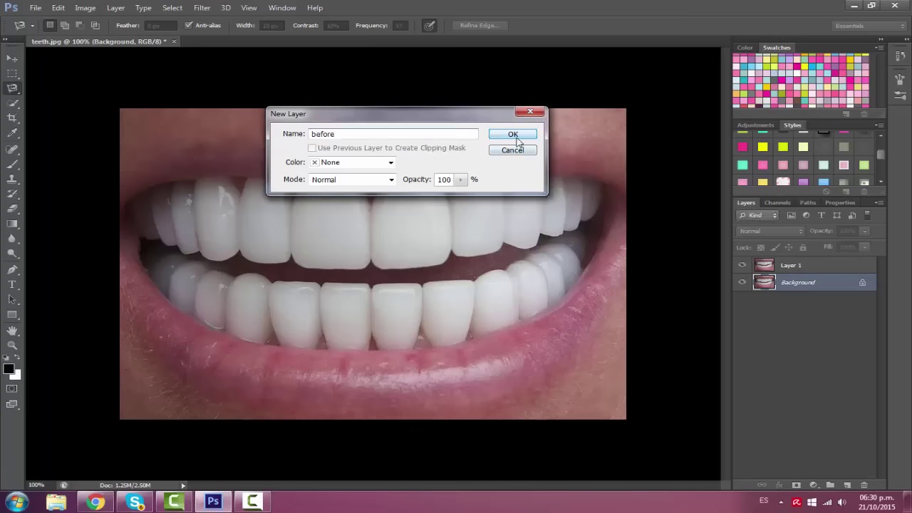
double_click(791, 265)
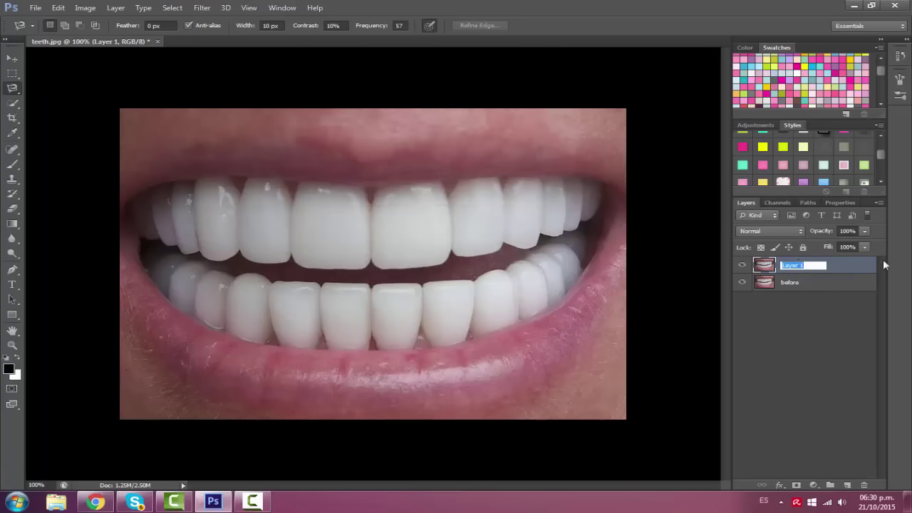
text(after)
Step: Confirm the 'after' layer name, make it active, and zoom in on the upper right teeth
click(818, 308)
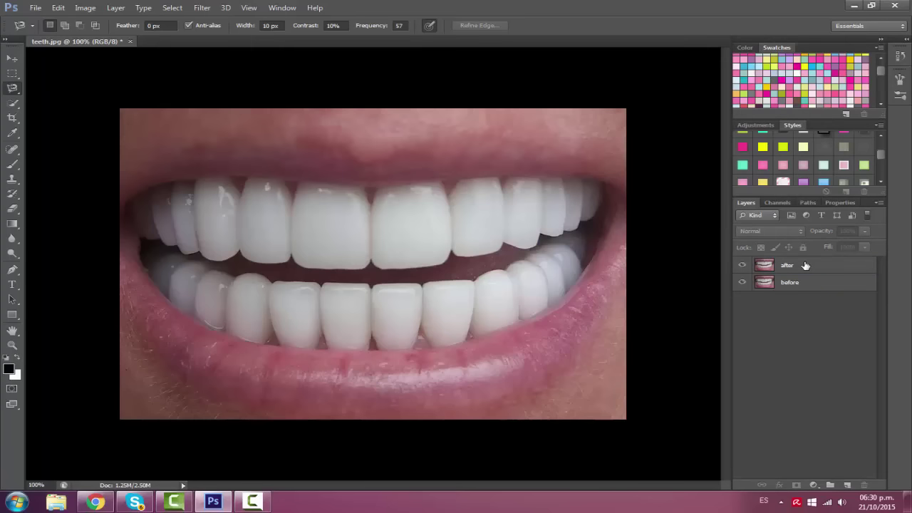
click(785, 264)
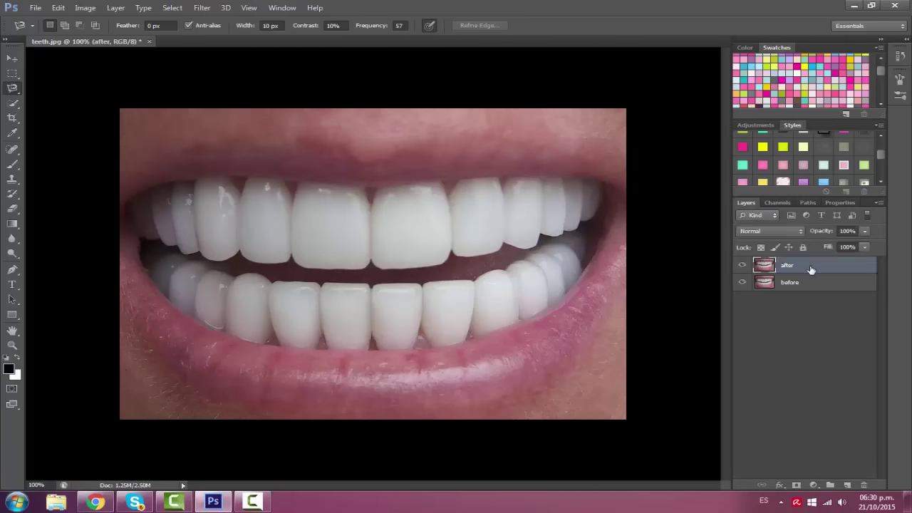
click(13, 345)
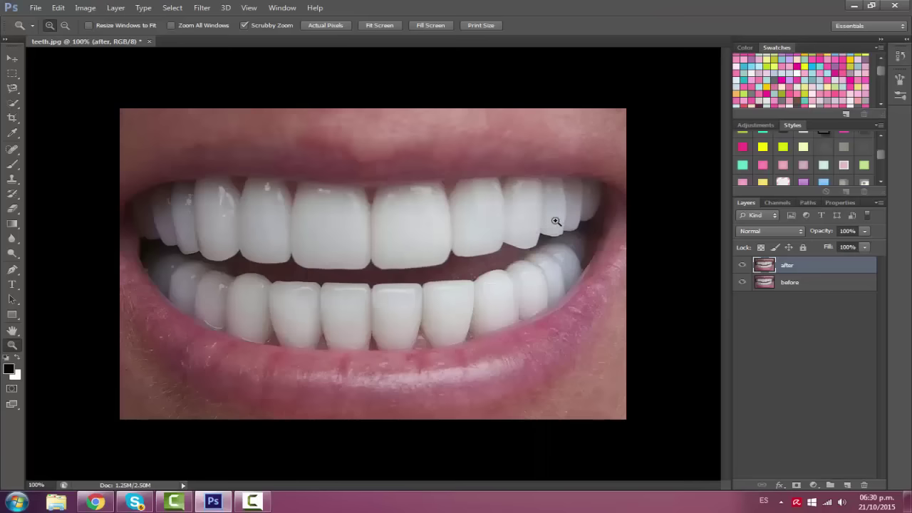
click(547, 219)
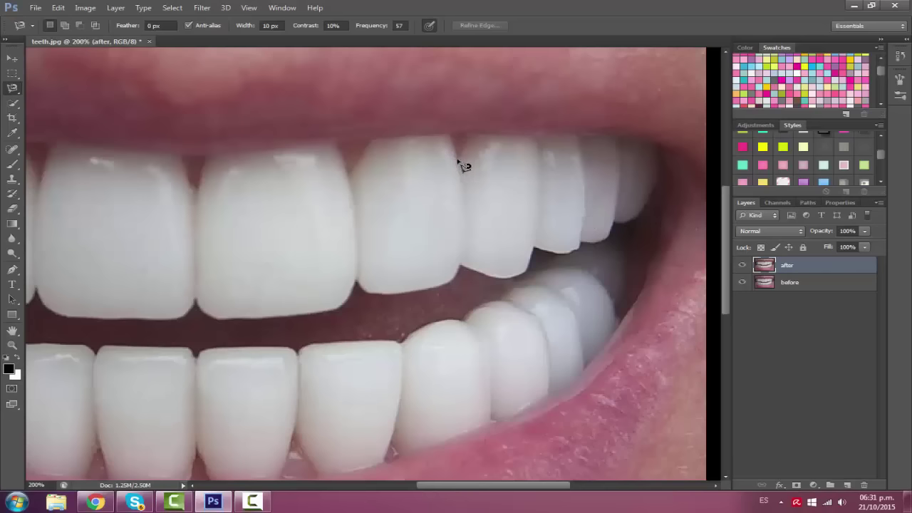
Step: Trace a Magnetic Lasso selection around the upper tooth right of centre
click(457, 161)
click(460, 159)
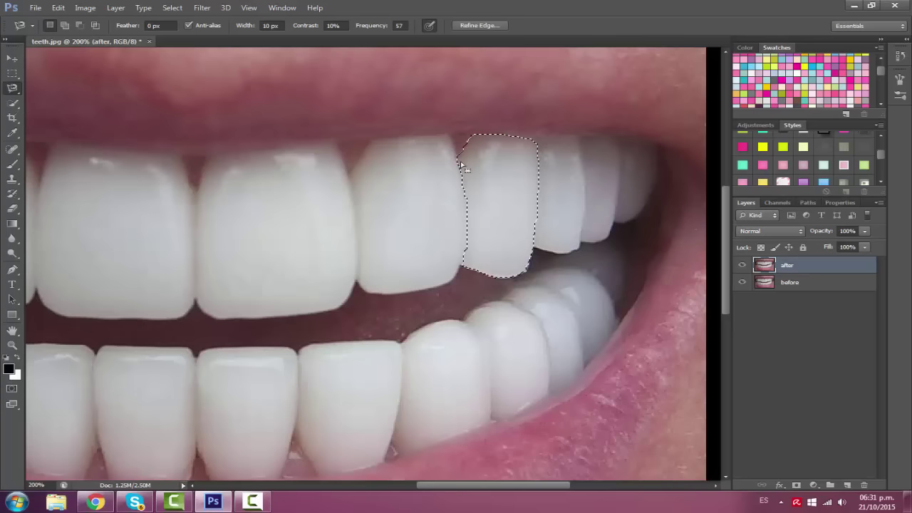
key(Return)
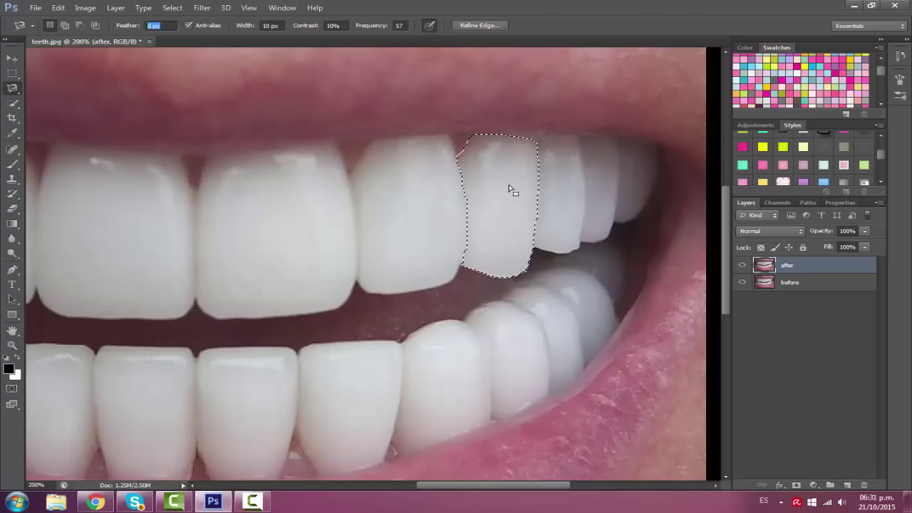
Step: Copy the outlined tooth onto its own Layer 1 and put it under a warp grid
right_click(508, 188)
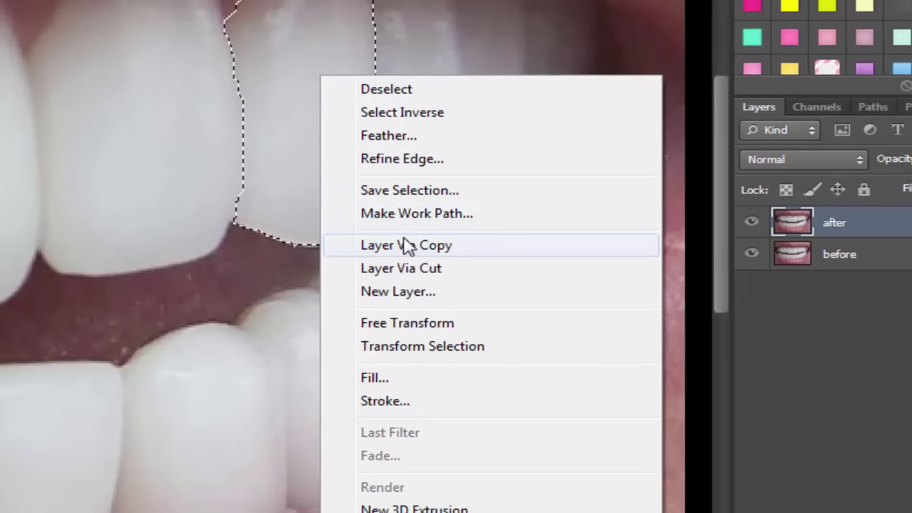
click(407, 245)
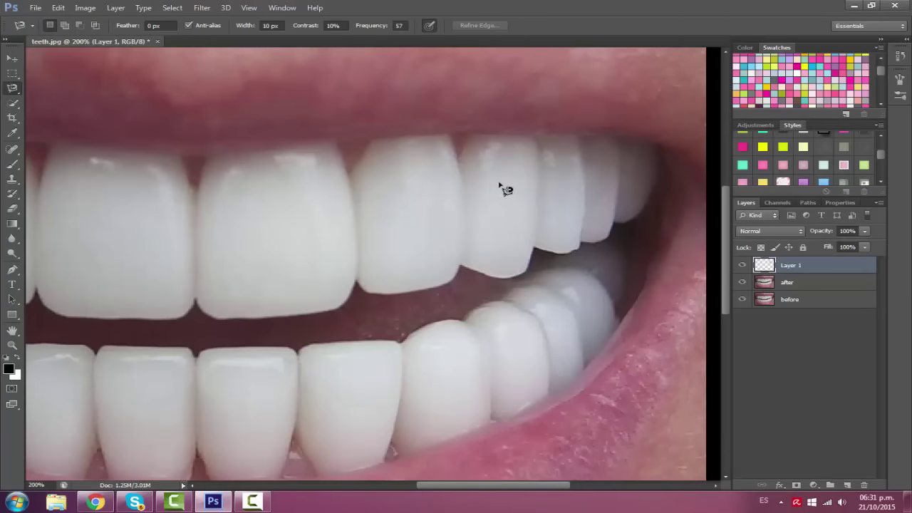
key(ctrl+t)
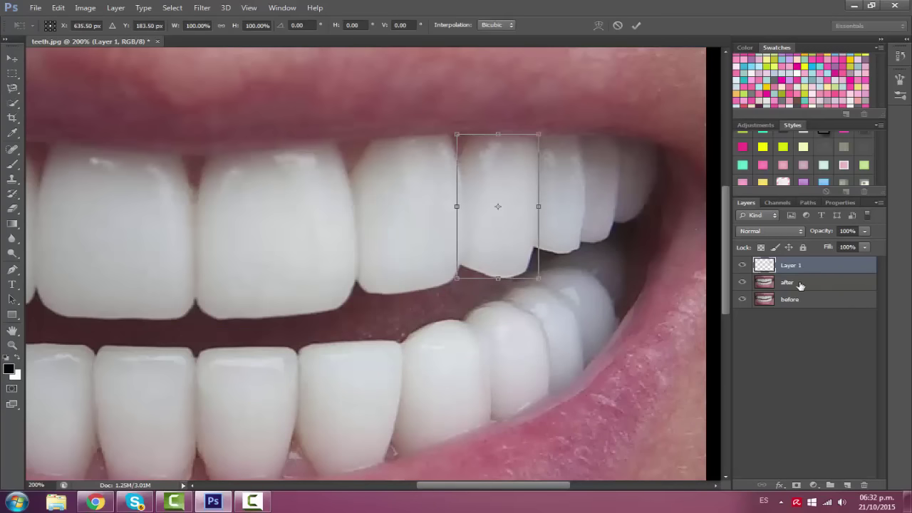
right_click(501, 255)
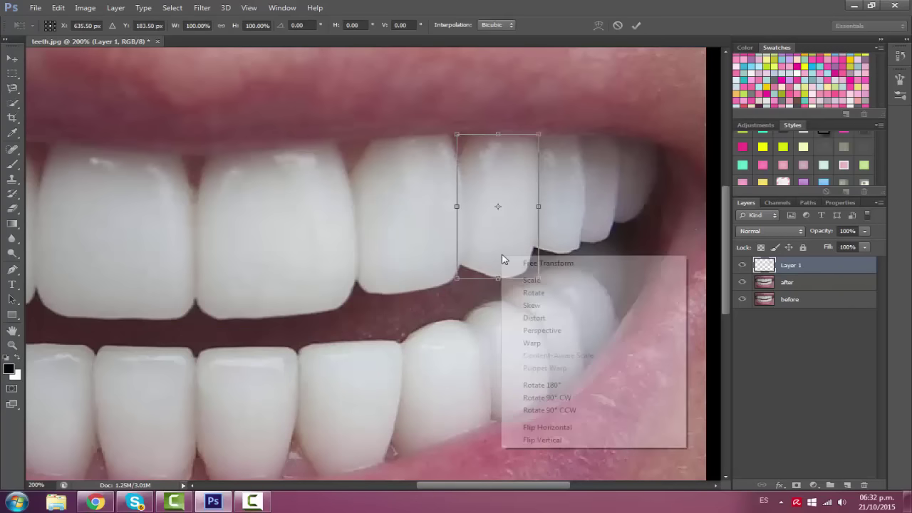
click(554, 344)
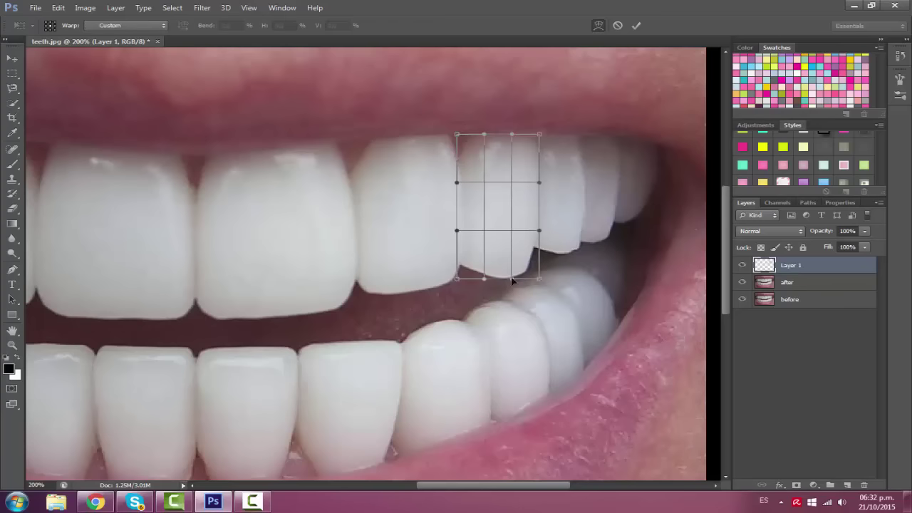
Step: Pull the tooth's bottom down into a pointed fang, apply the warp, and zoom out
drag(511, 280, 497, 336)
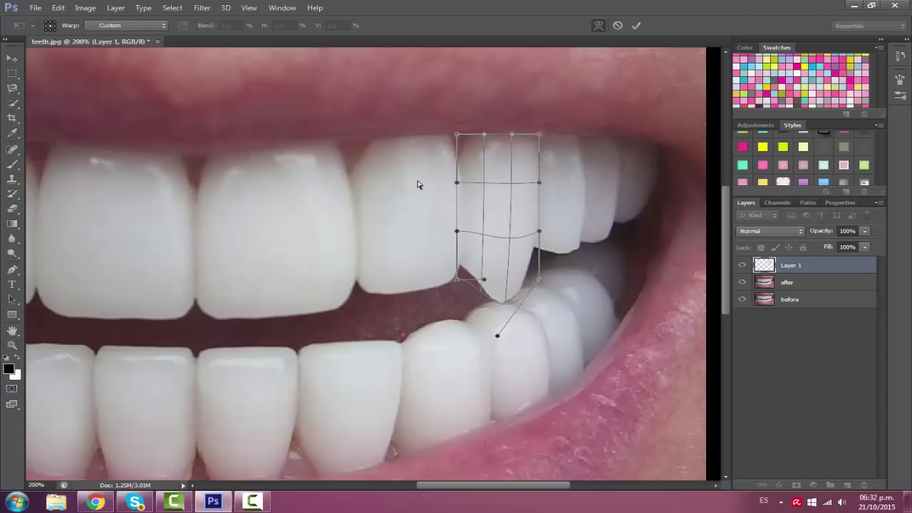
right_click(500, 183)
key(Escape)
click(12, 58)
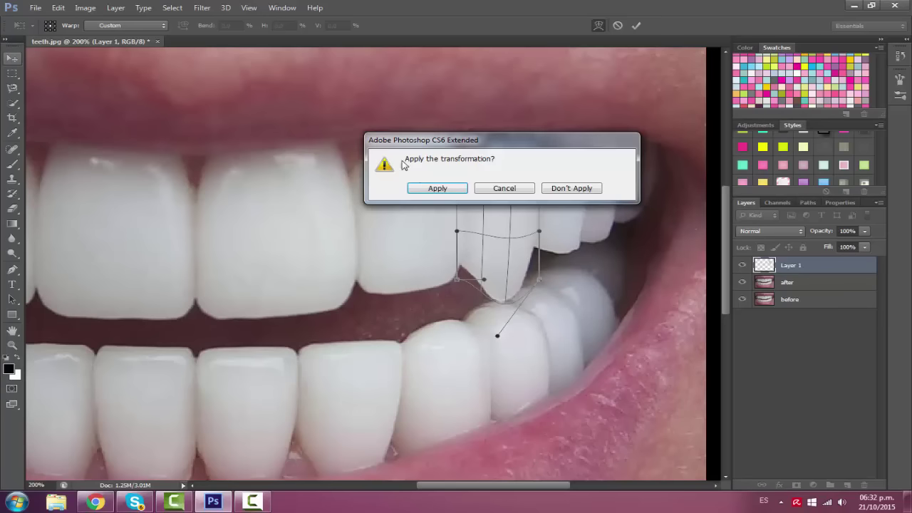
click(436, 188)
click(12, 330)
mouse_move(468, 156)
mouse_down()
mouse_move(473, 443)
mouse_move(499, 81)
mouse_move(478, 86)
mouse_move(468, 396)
mouse_move(478, 464)
mouse_move(430, 74)
mouse_move(447, 99)
mouse_up()
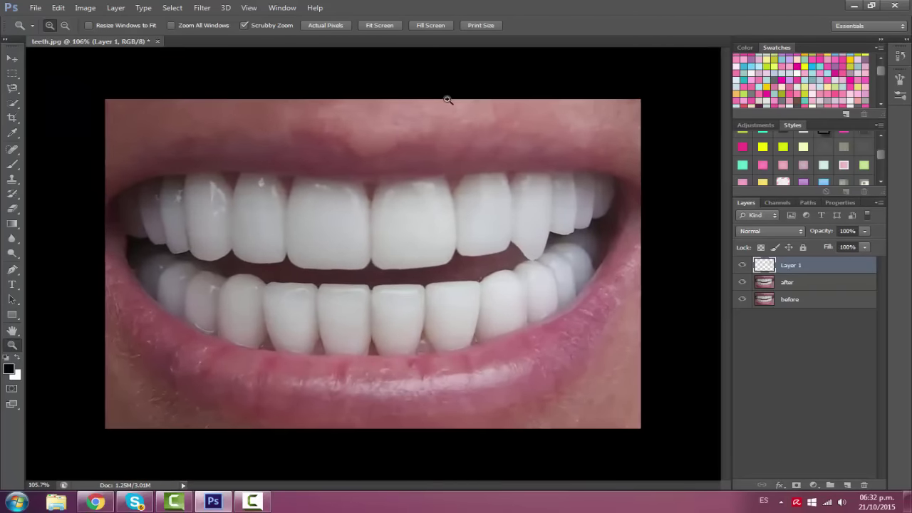
Step: On the 'after' layer, warp the outlined upper-left canine by stretching its bottom down into a point
click(771, 283)
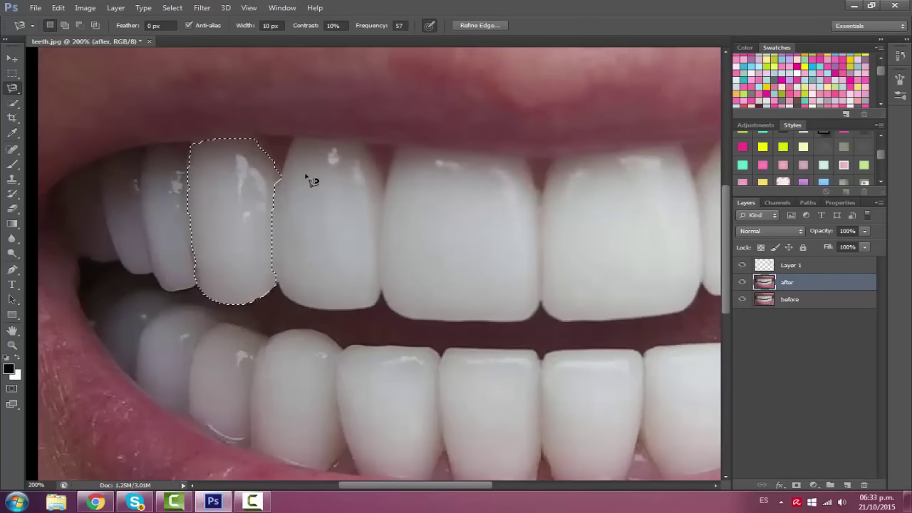
key(ctrl+t)
right_click(235, 172)
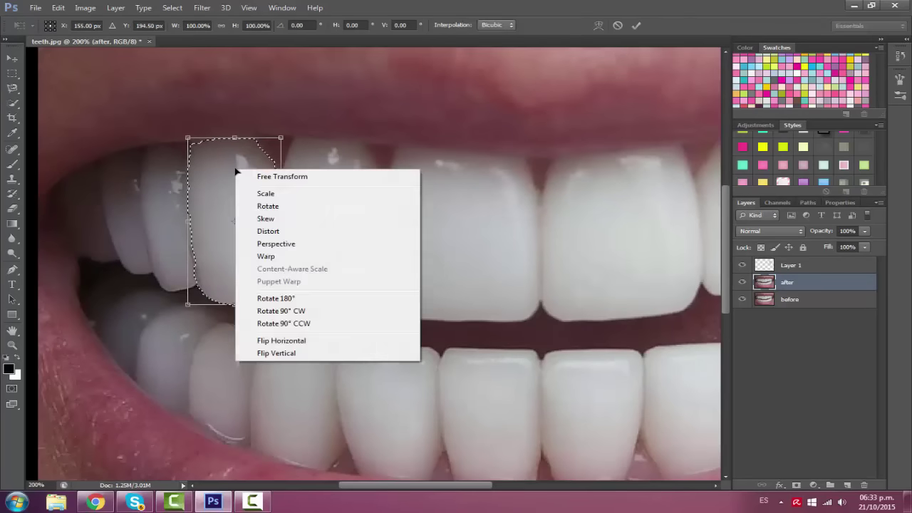
right_click(209, 163)
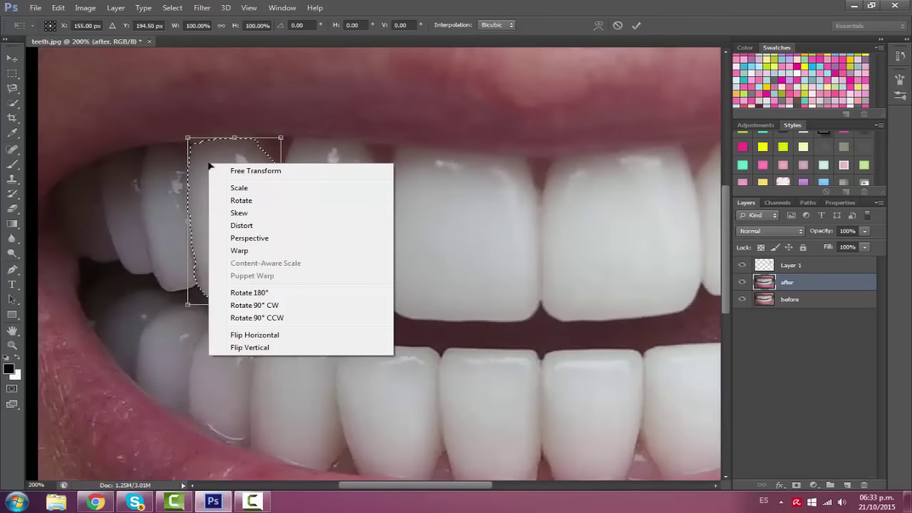
click(249, 251)
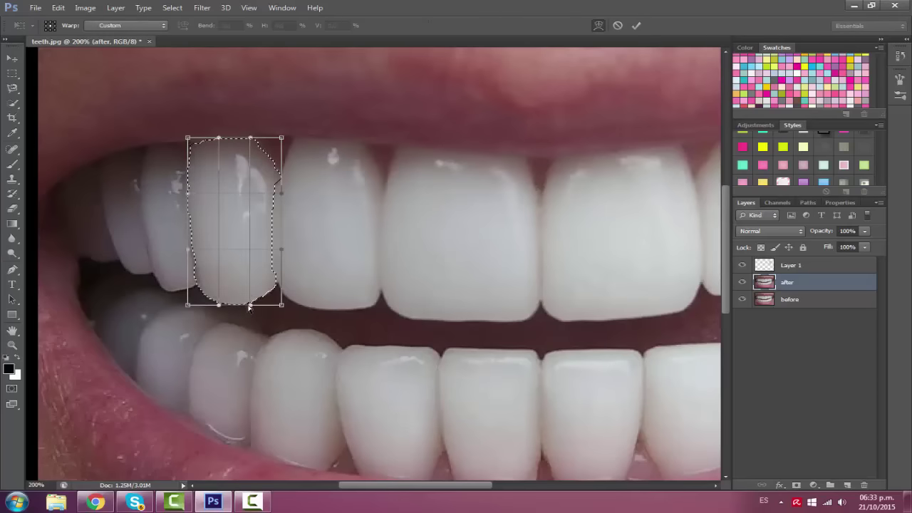
drag(215, 310, 233, 386)
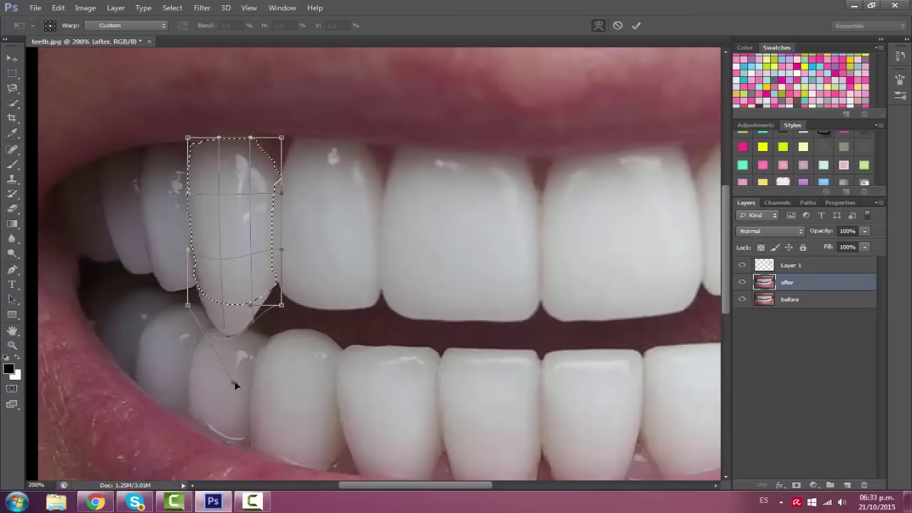
Step: Apply the left-fang warp, zoom out to view the whole smile, and deselect
key(v)
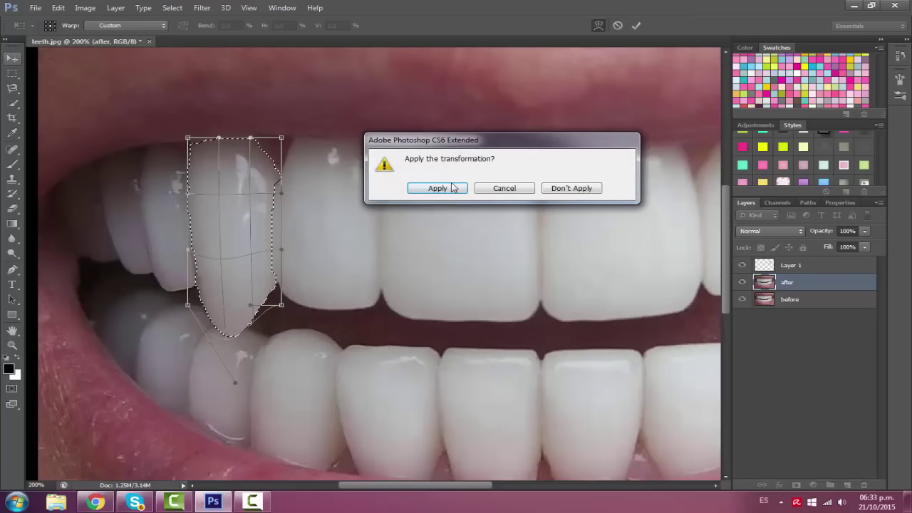
click(451, 187)
key(z)
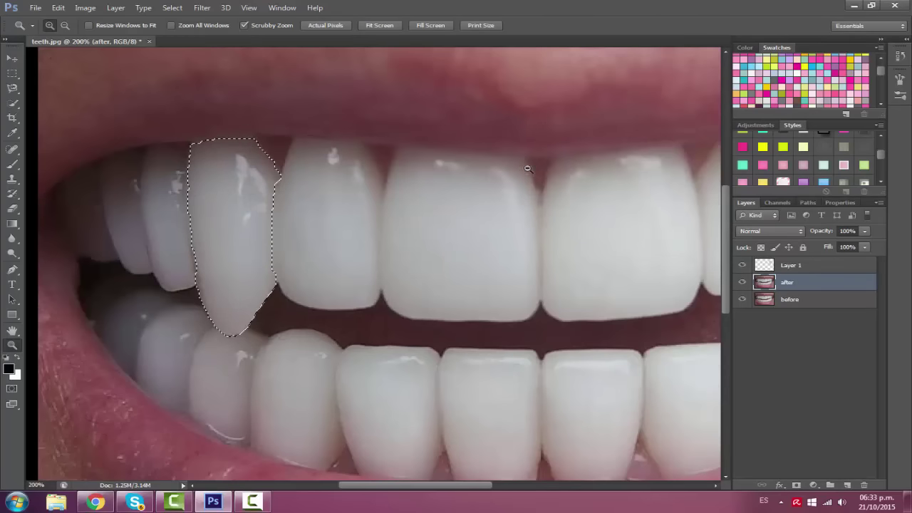
drag(527, 169, 495, 24)
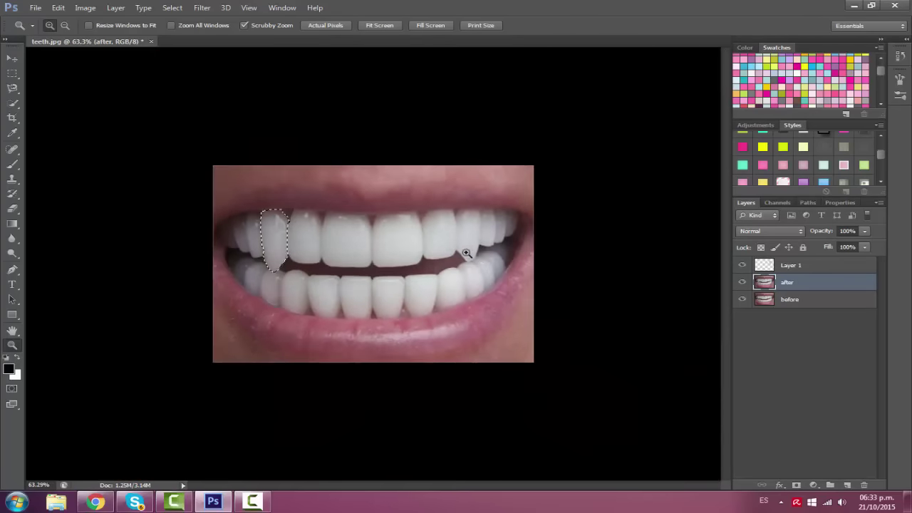
drag(346, 204, 367, 292)
key(ctrl+shift+d)
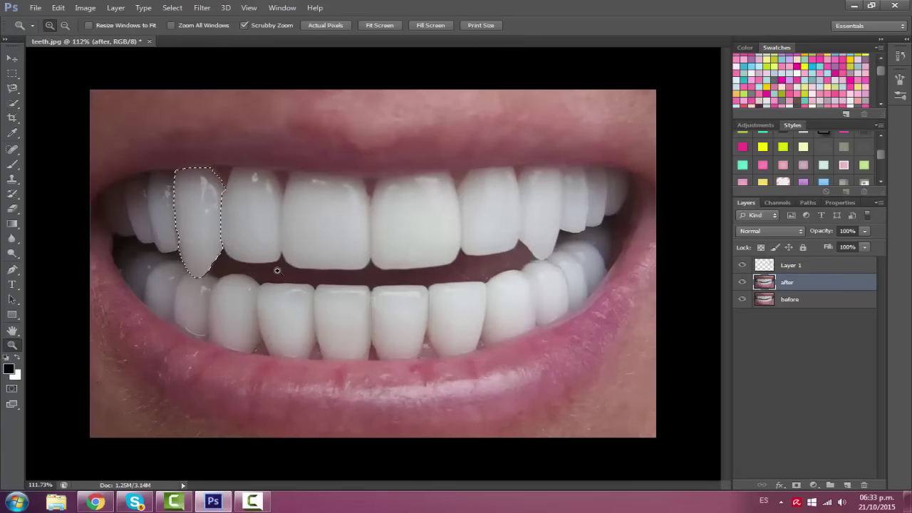
key(ctrl+d)
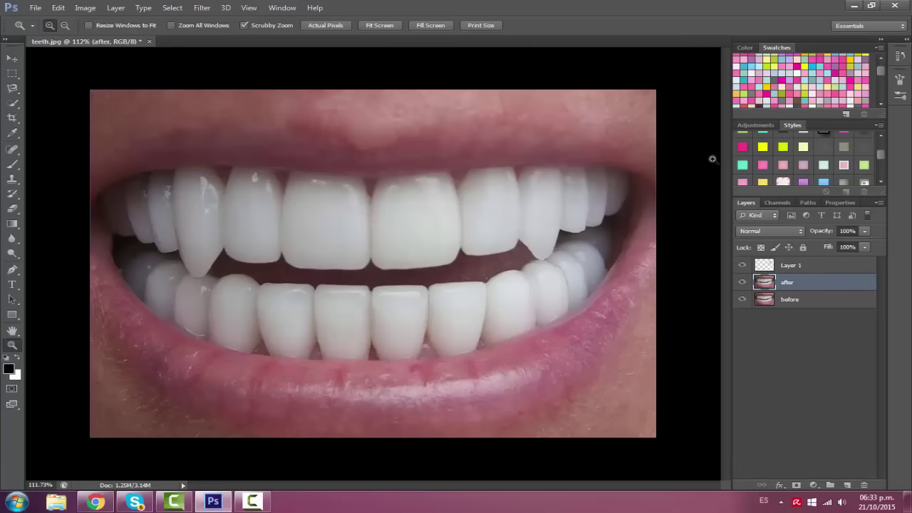